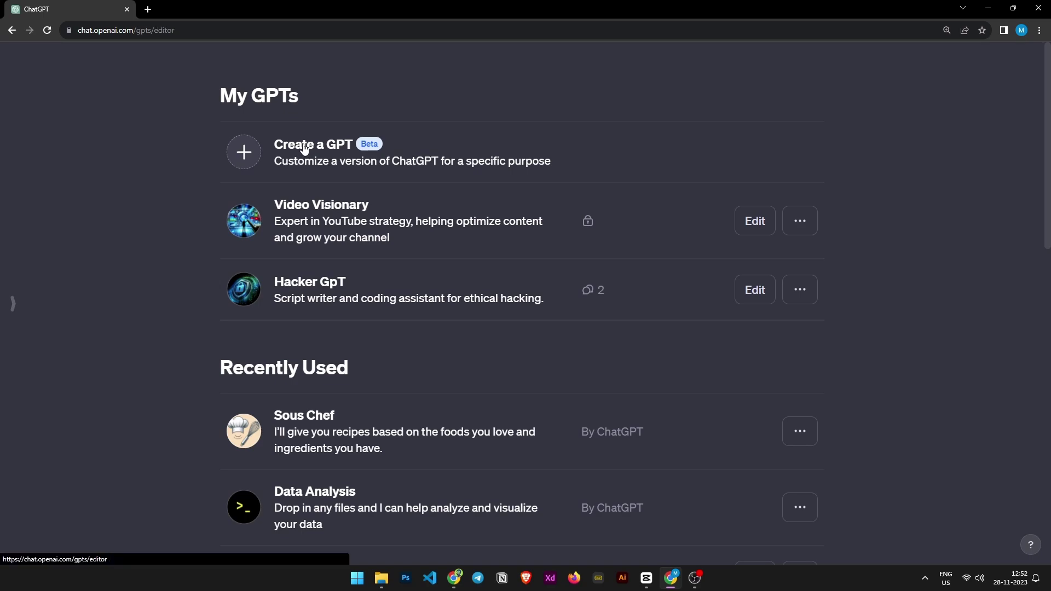
Start a new empty chat in ChatGPT using the GPT-4 model
{"action": "left_click", "coordinate": [305, 149]}
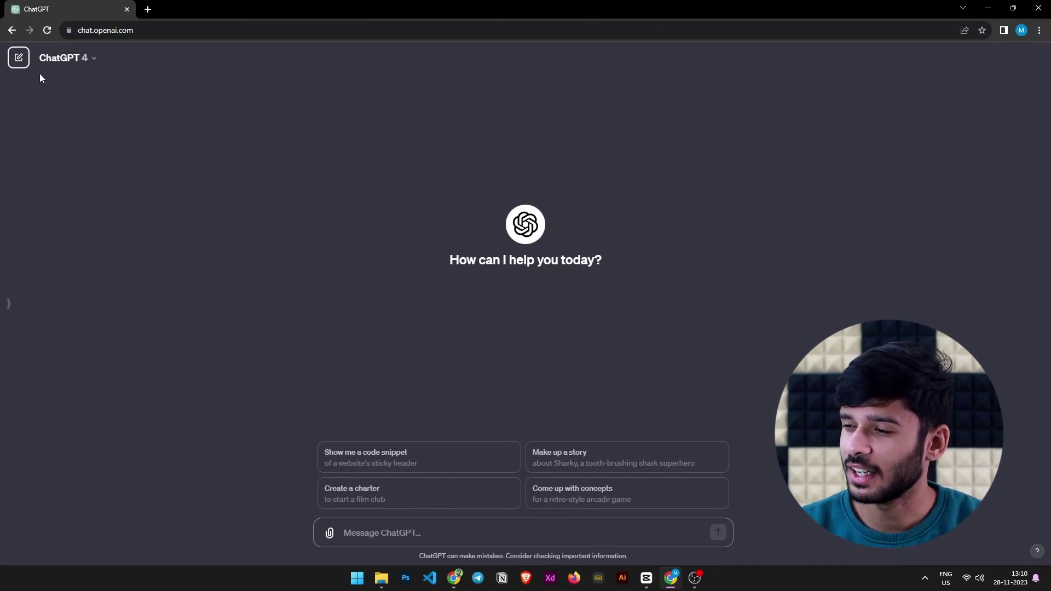
Check the model list, keep GPT-4 selected, and start a fresh empty chat
{"action": "left_click", "coordinate": [91, 59]}
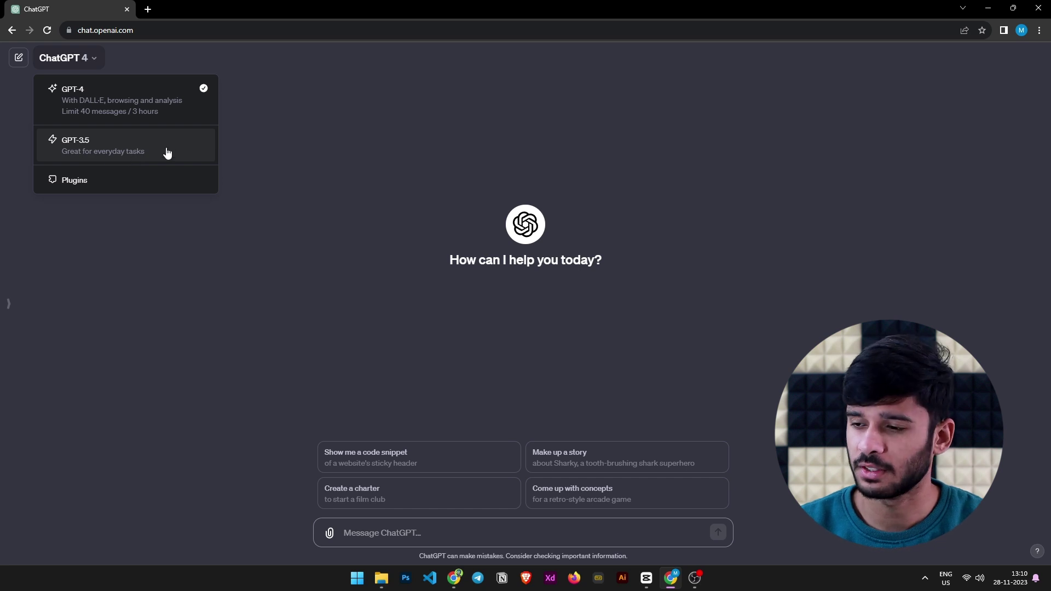
{"action": "left_click", "coordinate": [251, 155]}
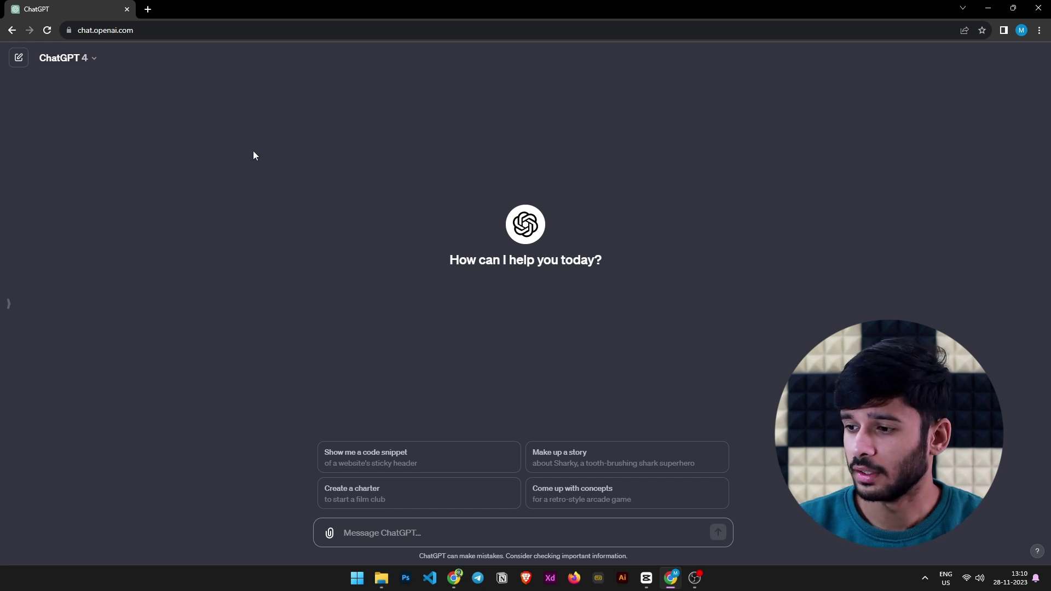
{"action": "left_click", "coordinate": [21, 64]}
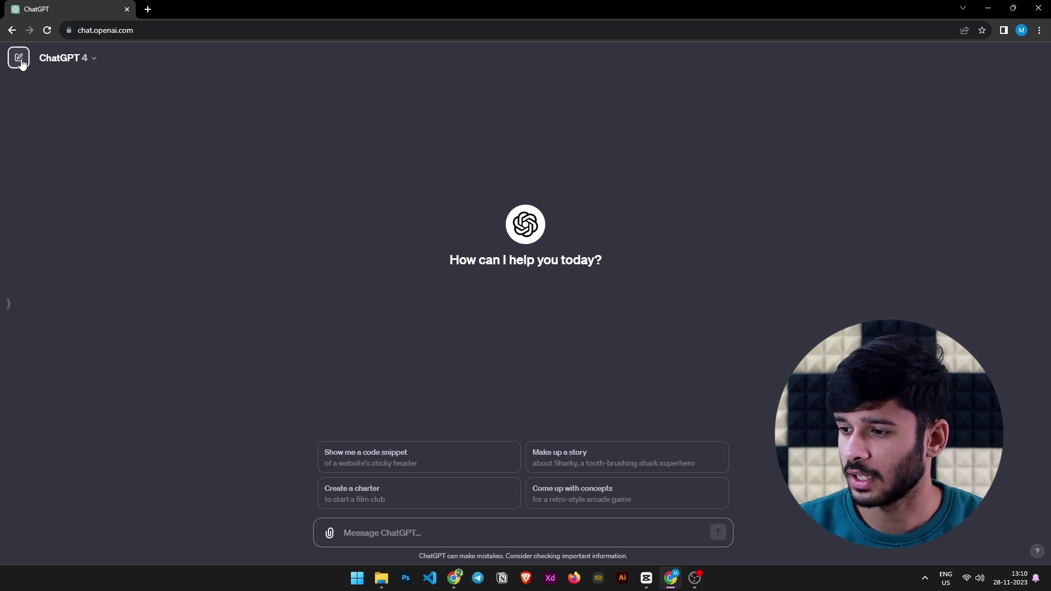
Expand and scroll the sidebar, then go to Explore to list the available GPTs
{"action": "left_click", "coordinate": [8, 305]}
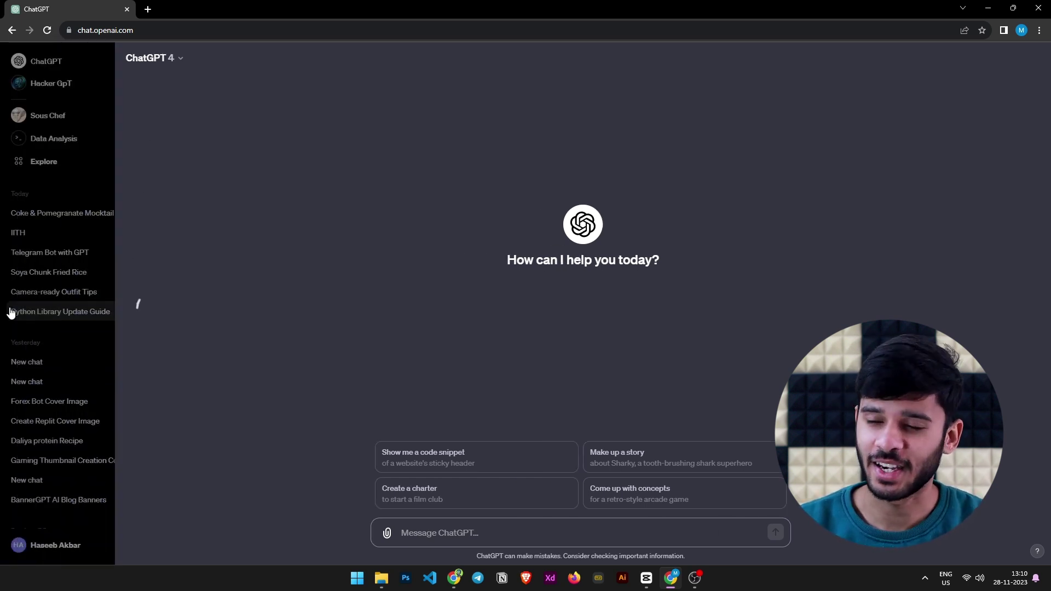
{"action": "scroll", "coordinate": [75, 168], "scroll_direction": "down", "scroll_amount": 4}
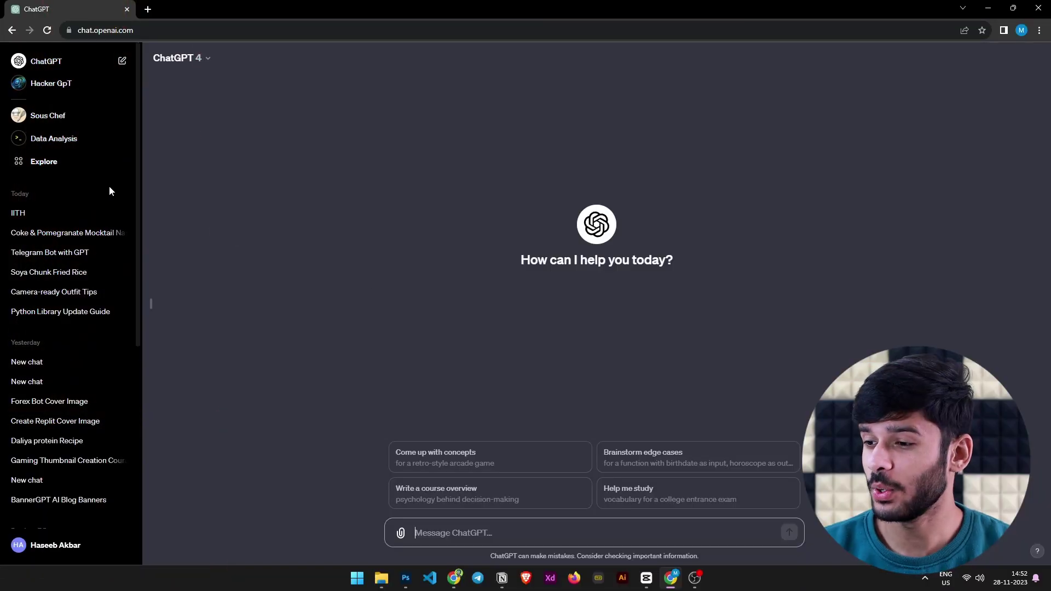
{"action": "left_click", "coordinate": [39, 163]}
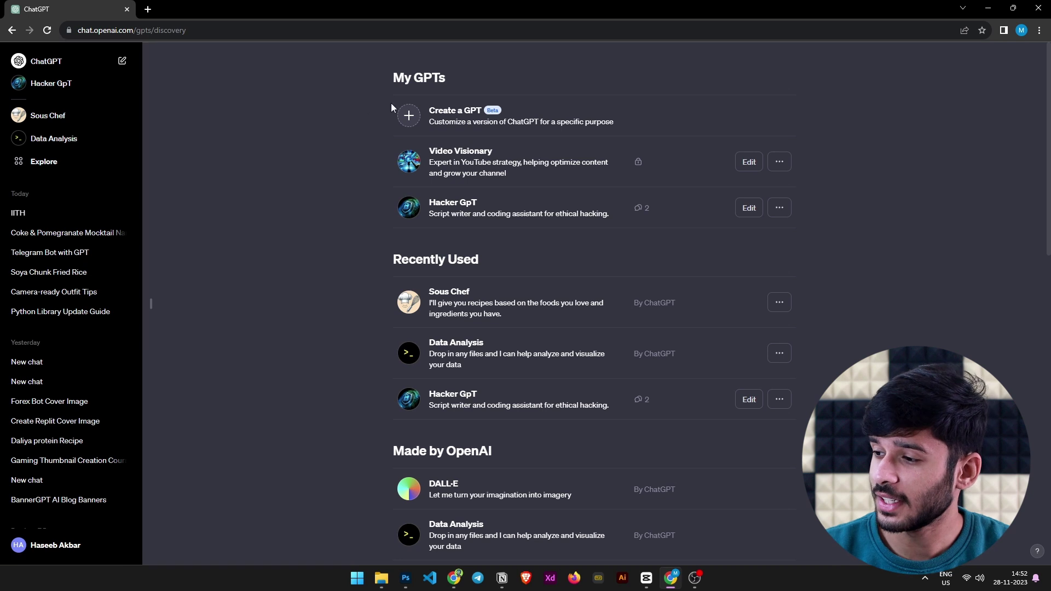
Browse the GPT list, return to My GPTs, and choose Create a GPT
{"action": "scroll", "coordinate": [602, 306], "scroll_direction": "down", "scroll_amount": 6}
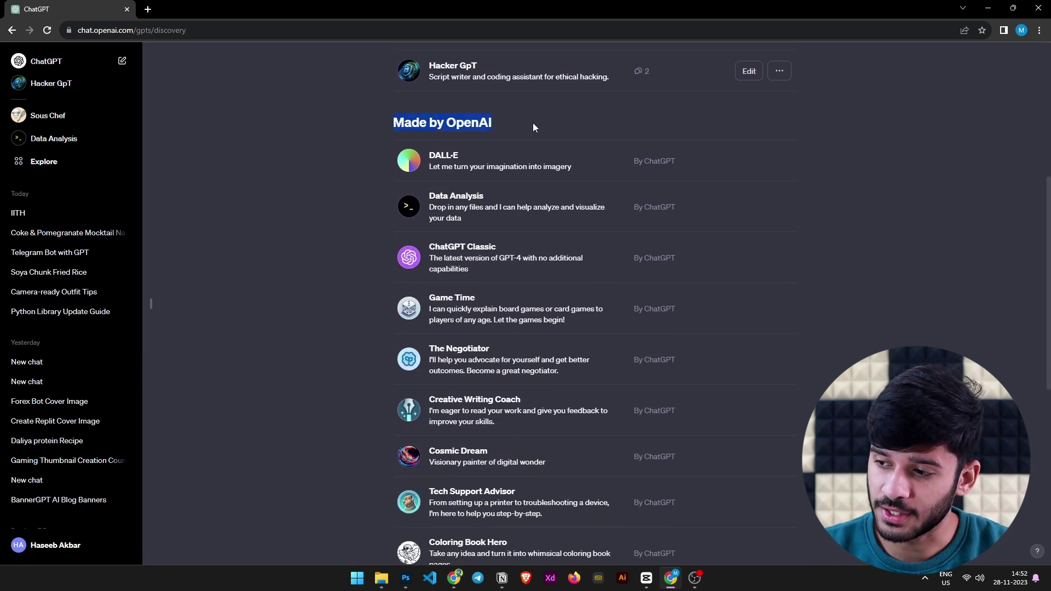
{"action": "scroll", "coordinate": [549, 171], "scroll_direction": "down", "scroll_amount": 5}
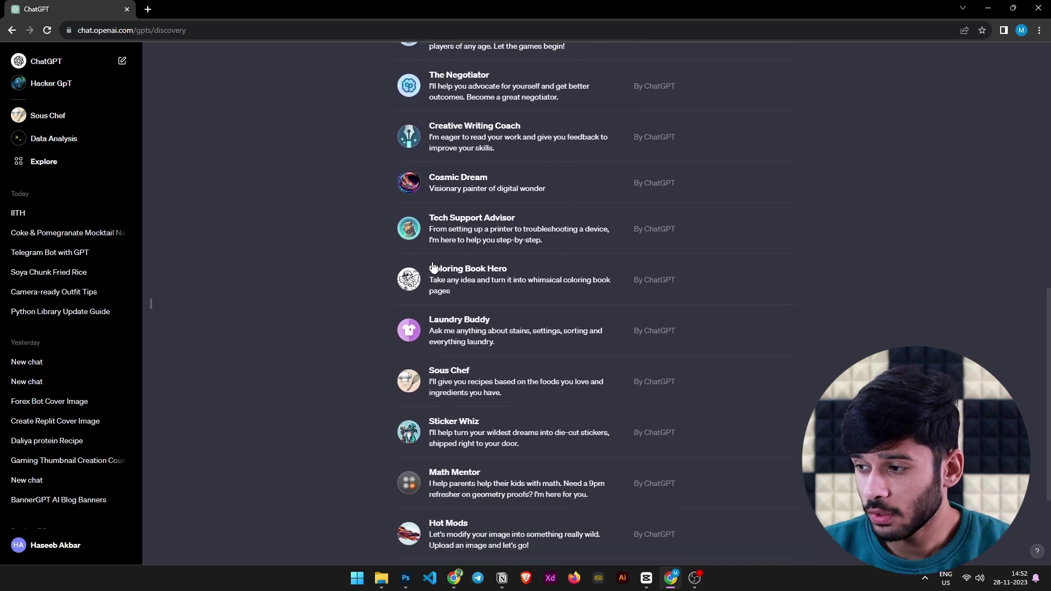
{"action": "scroll", "coordinate": [659, 282], "scroll_direction": "up", "scroll_amount": 9}
{"action": "scroll", "coordinate": [563, 341], "scroll_direction": "up", "scroll_amount": 2}
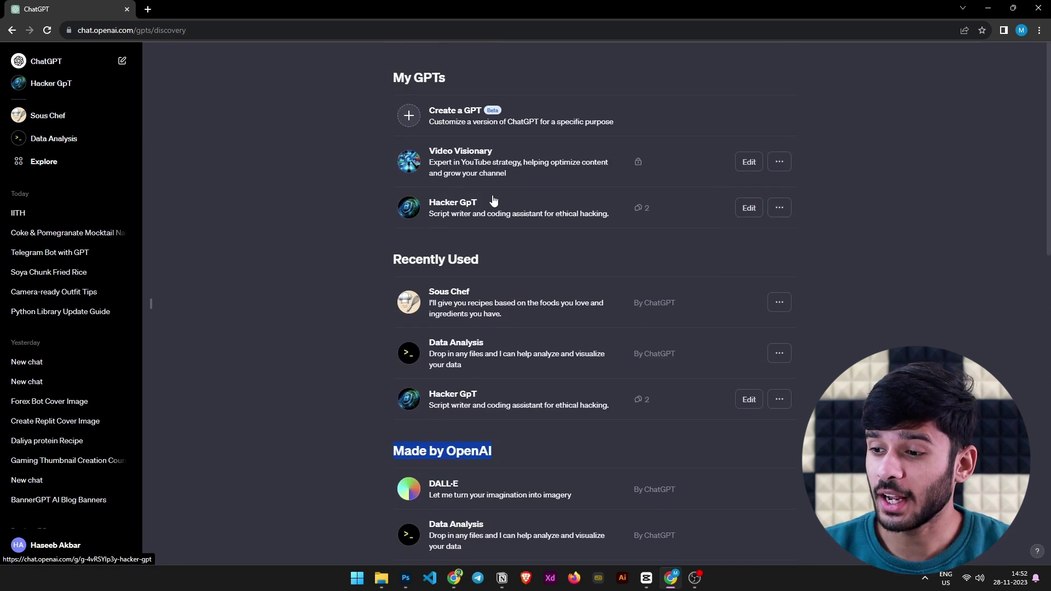
{"action": "left_click", "coordinate": [409, 116]}
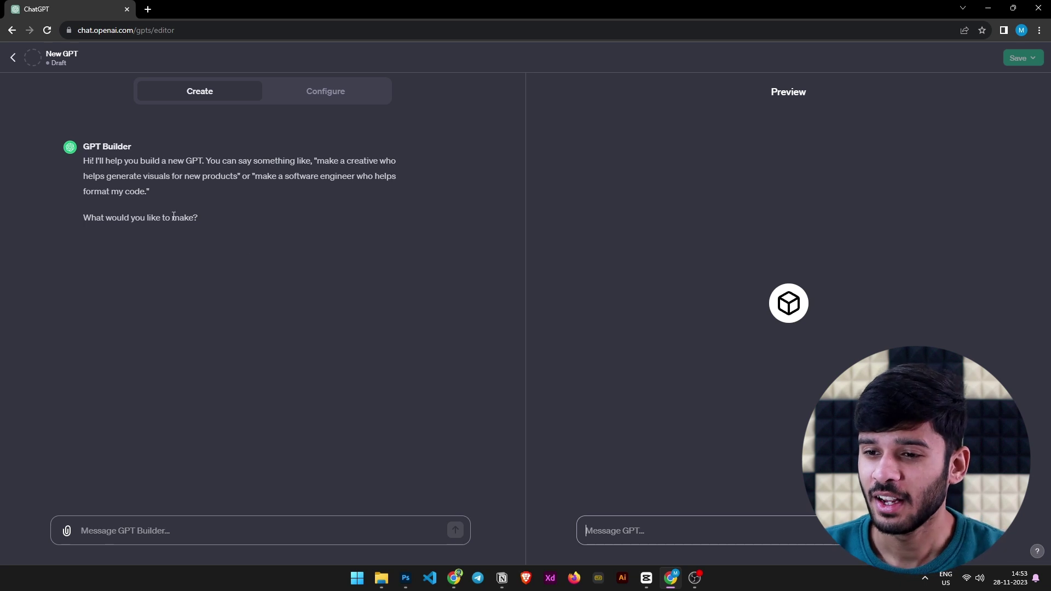
{"action": "left_click_drag", "start_coordinate": [82, 163], "coordinate": [106, 163]}
{"action": "left_click", "coordinate": [125, 164]}
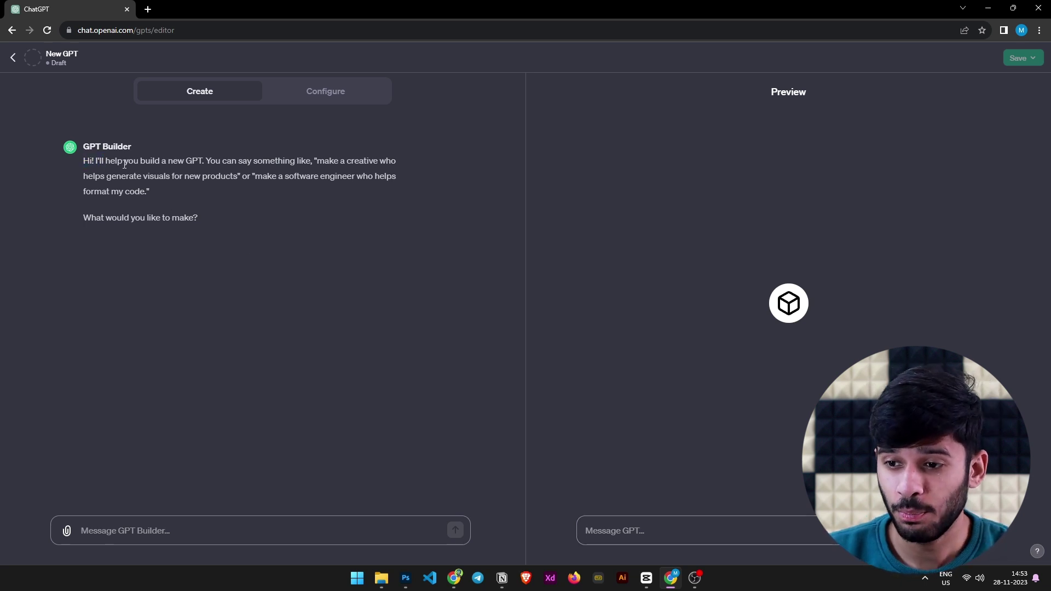
{"action": "left_click_drag", "start_coordinate": [209, 163], "coordinate": [396, 161]}
{"action": "left_click_drag", "start_coordinate": [100, 176], "coordinate": [396, 178]}
{"action": "left_click", "coordinate": [262, 196]}
{"action": "left_click_drag", "start_coordinate": [67, 187], "coordinate": [144, 191]}
{"action": "left_click", "coordinate": [175, 233]}
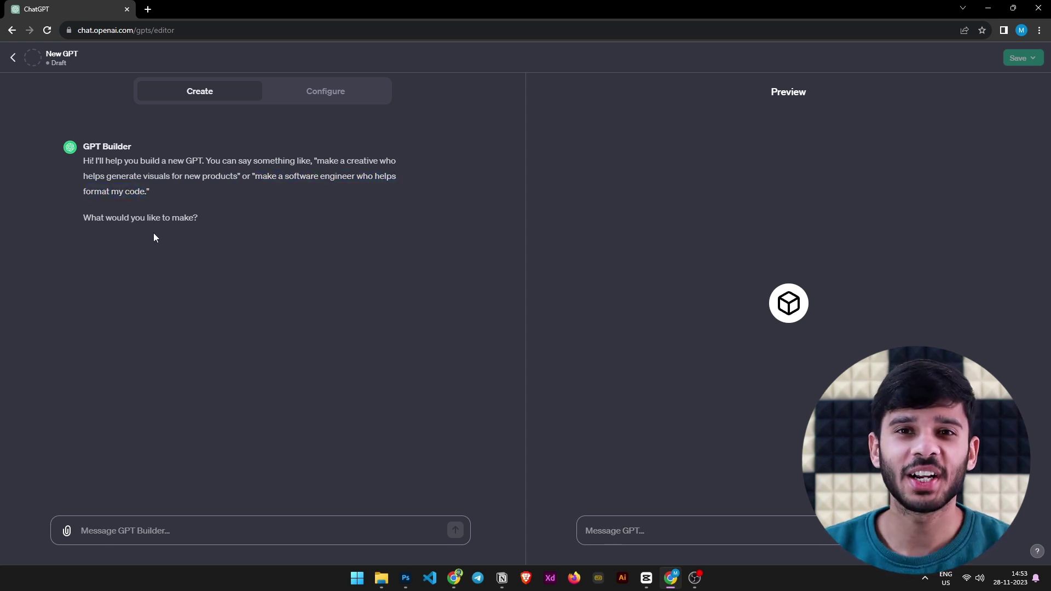
{"action": "left_click", "coordinate": [158, 526]}
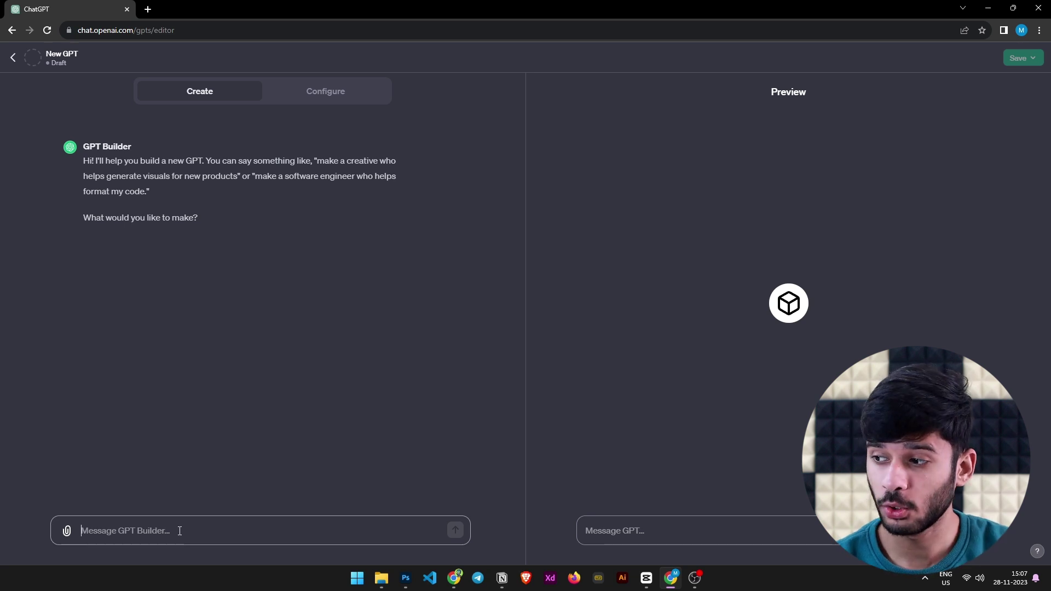
Ask the builder to 'make a youtube video strategist' and answer 'yes' to the name Video Vizier
{"action": "type", "text": "make a"}
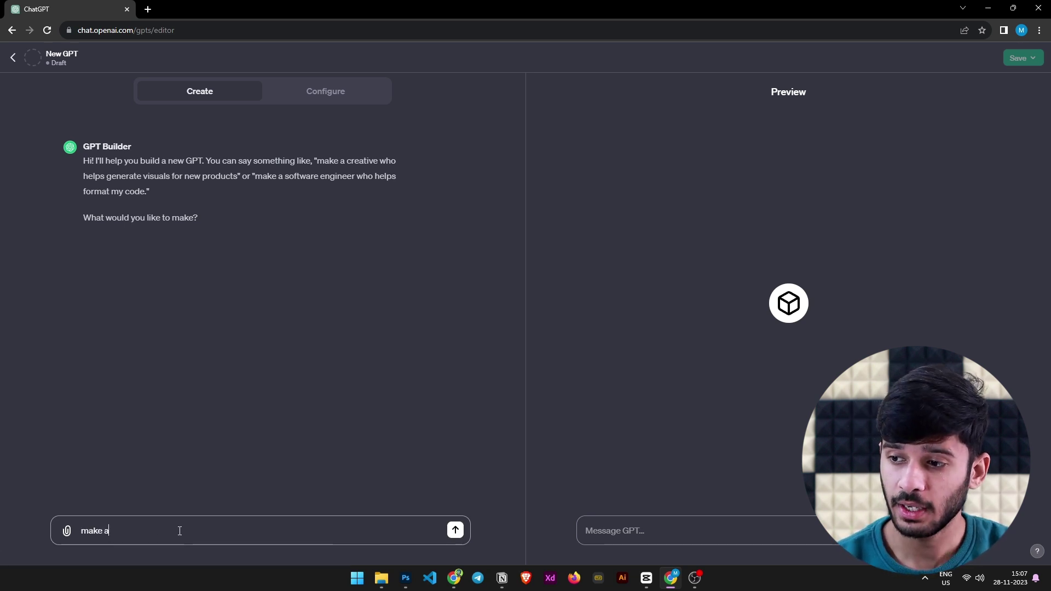
{"action": "type", "text": " youtube video "}
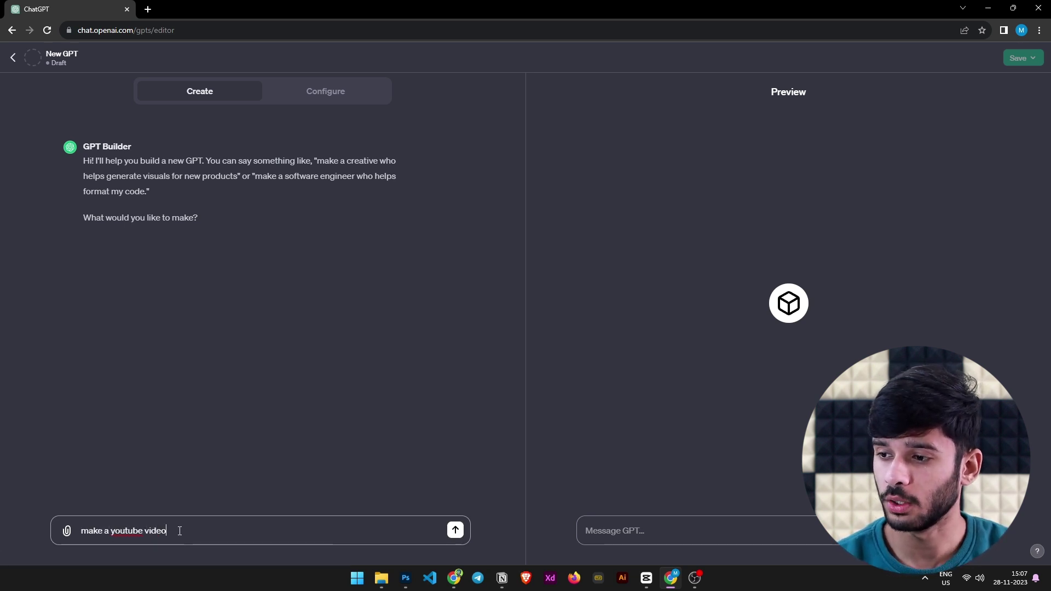
{"action": "type", "text": "strategist"}
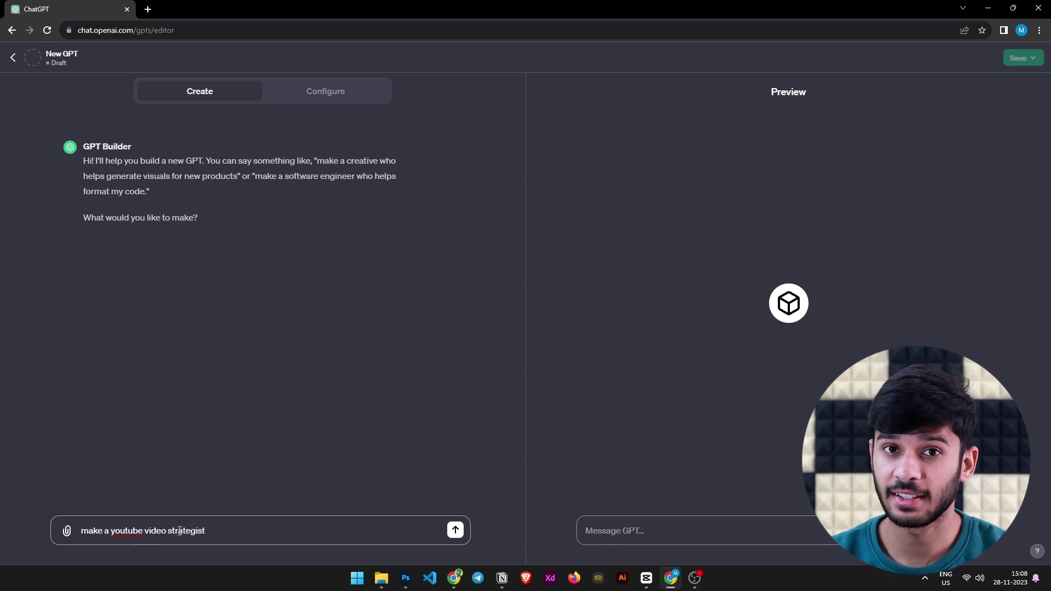
{"action": "key", "text": "Return"}
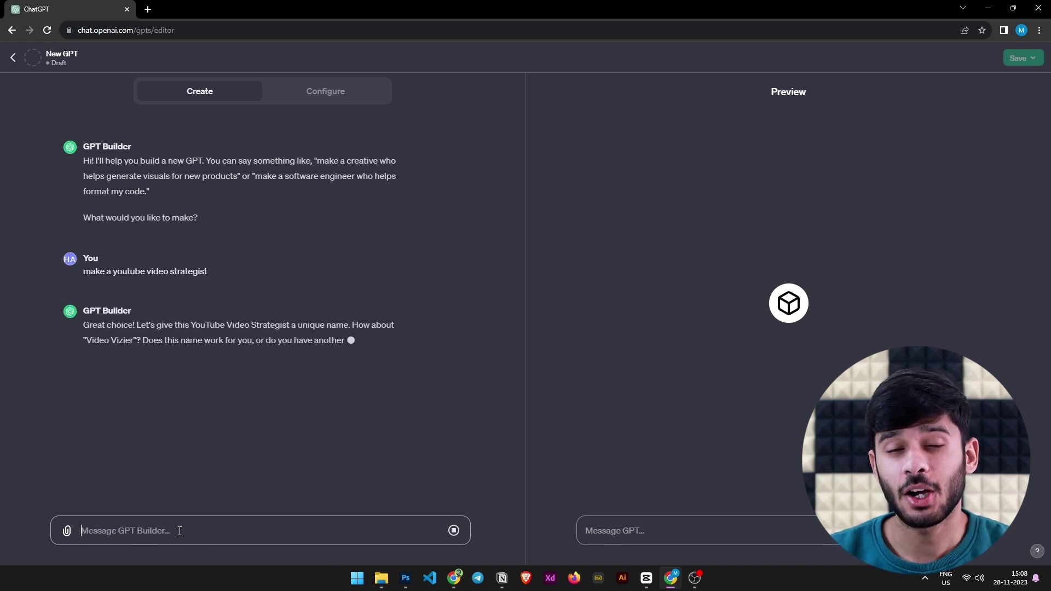
{"action": "type", "text": "yes"}
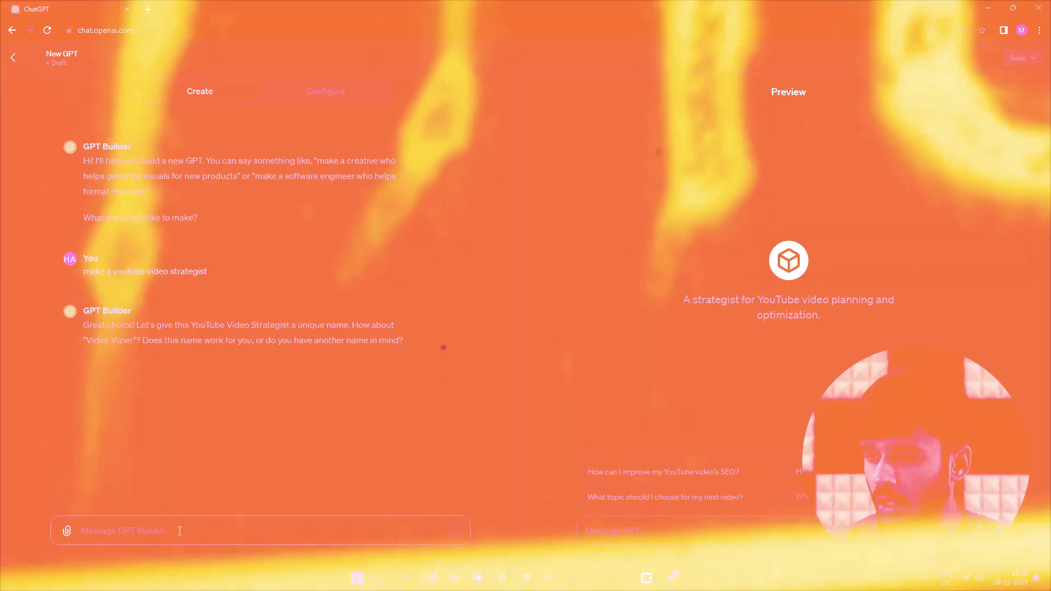
{"action": "type", "text": "yes"}
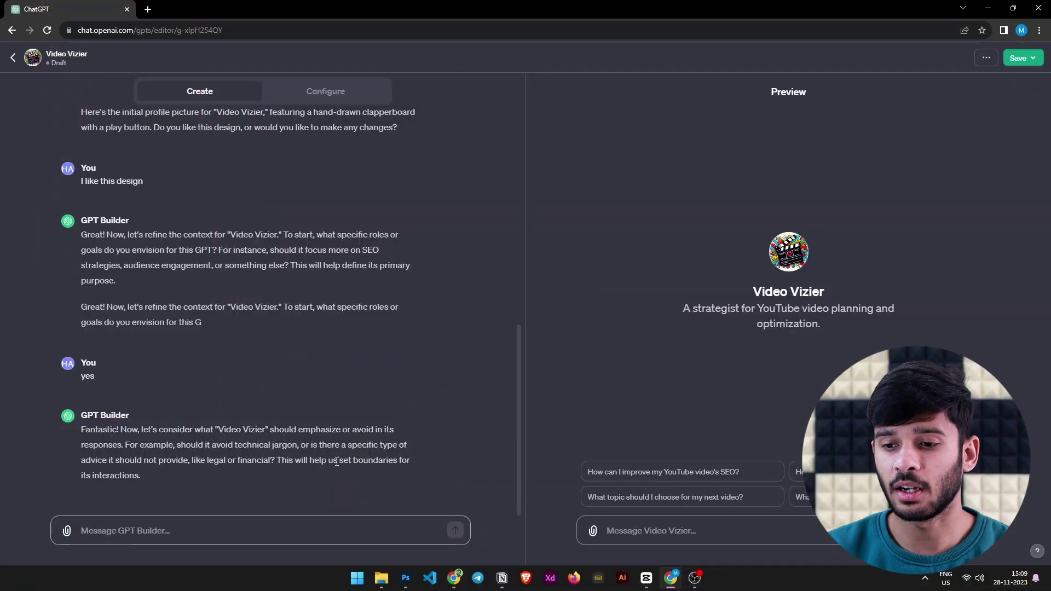
Tell the builder to decide Video Vizier's boundaries on its own
{"action": "left_click_drag", "start_coordinate": [352, 429], "coordinate": [393, 429]}
{"action": "left_click", "coordinate": [204, 529]}
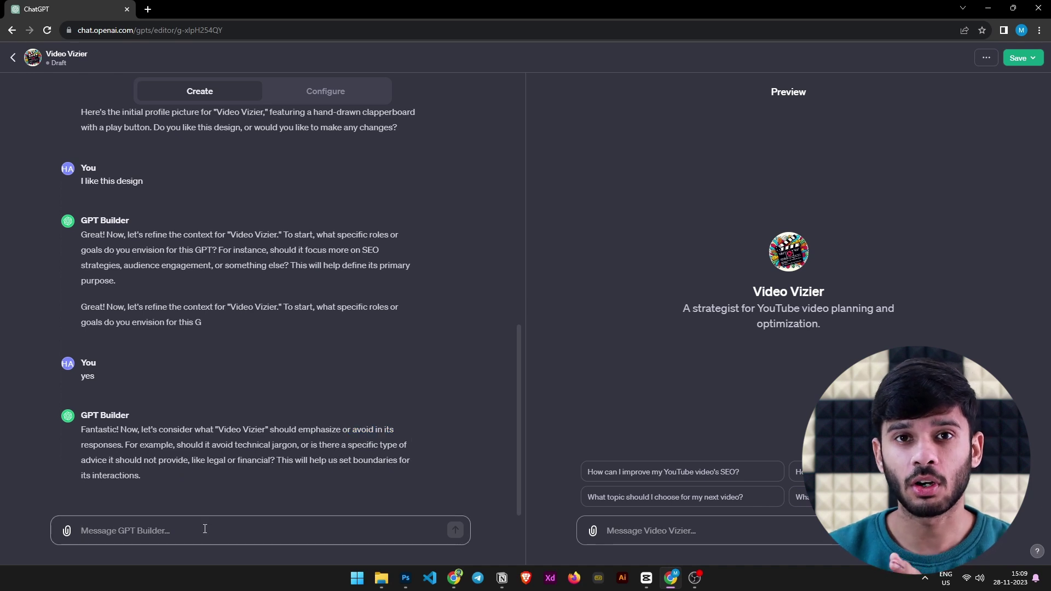
{"action": "type", "text": "do"}
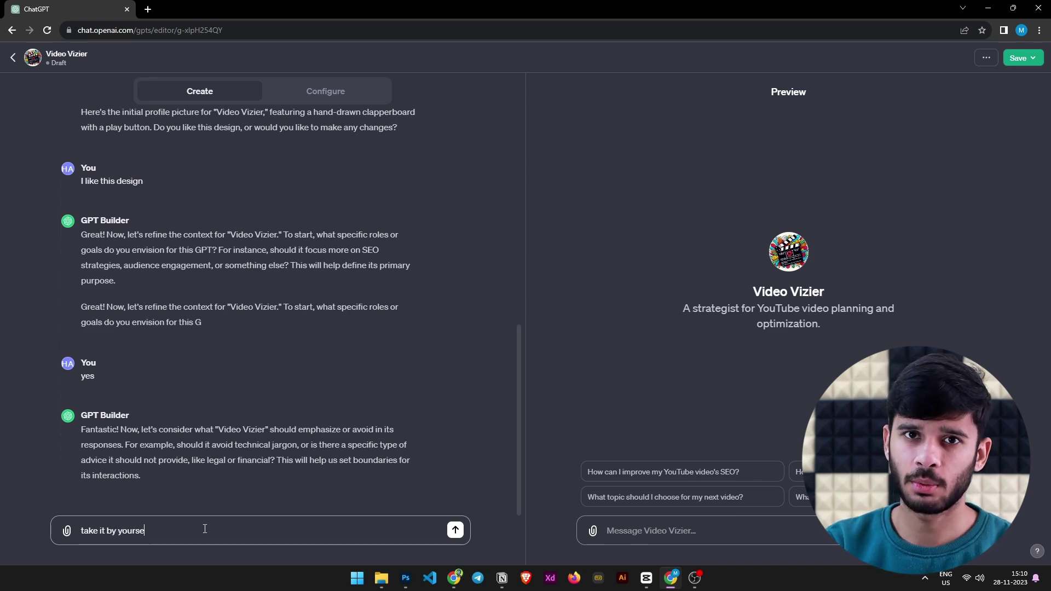
{"action": "type", "text": "lf"}
{"action": "key", "text": "Return"}
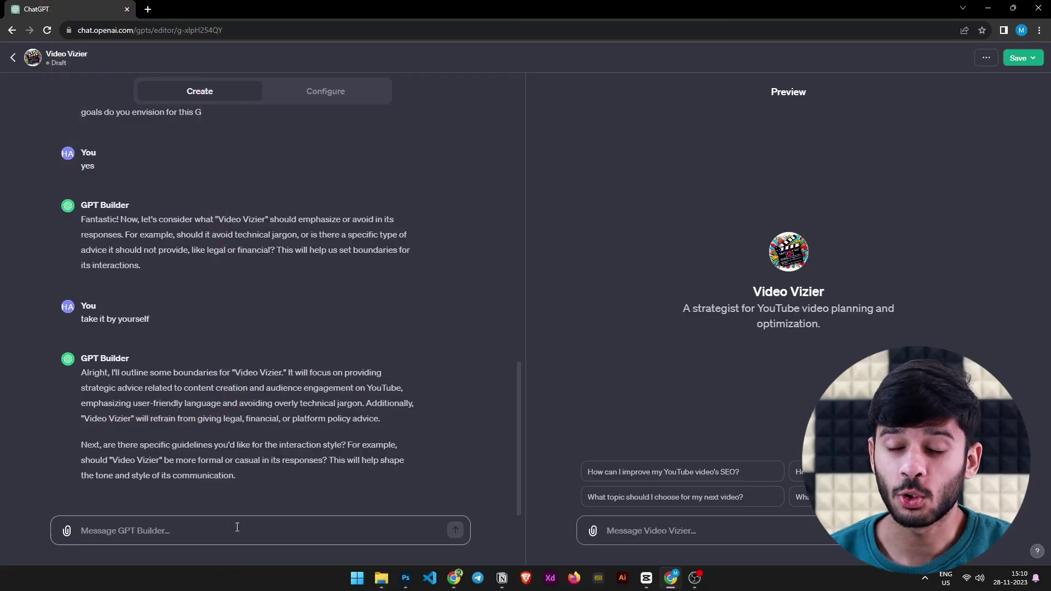
Request a professional tone for Video Vizier's responses
{"action": "type", "text": "profr"}
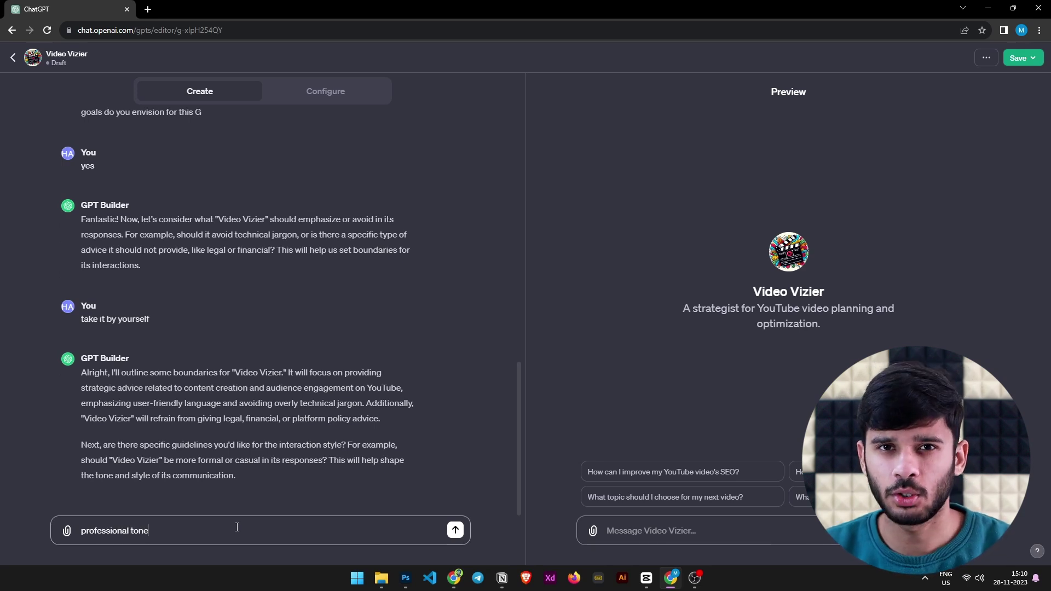
{"action": "key", "text": "Return"}
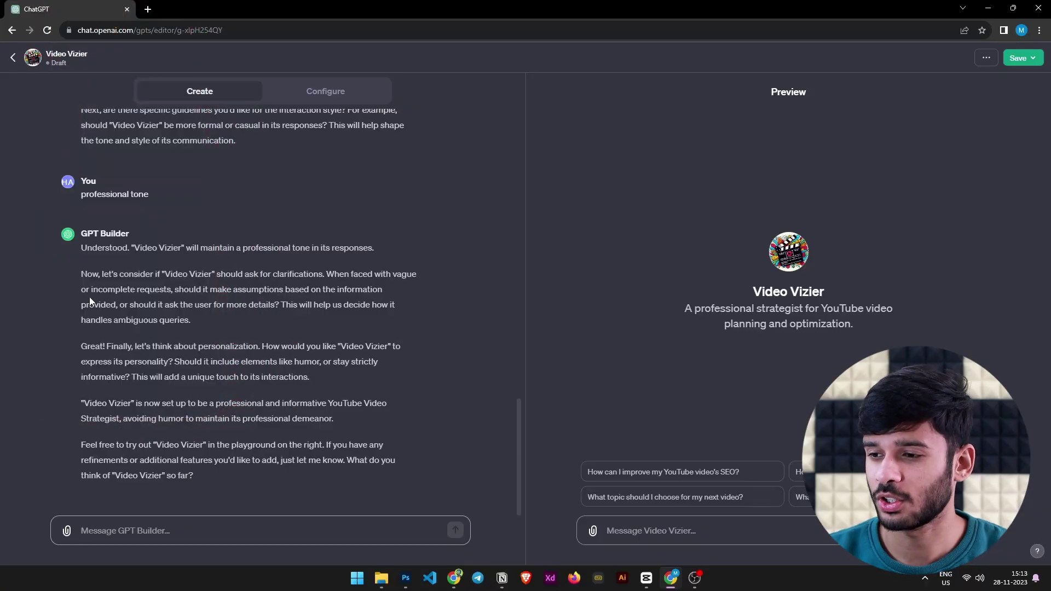
{"action": "left_click", "coordinate": [332, 94]}
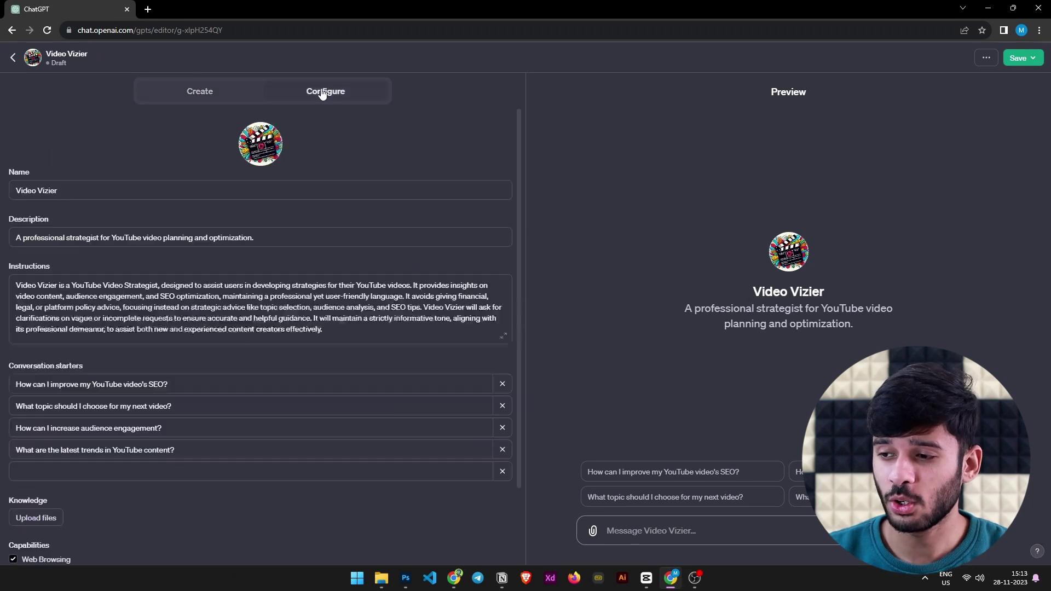
Review Video Vizier's picture options, description and instructions without changing them
{"action": "left_click", "coordinate": [263, 153]}
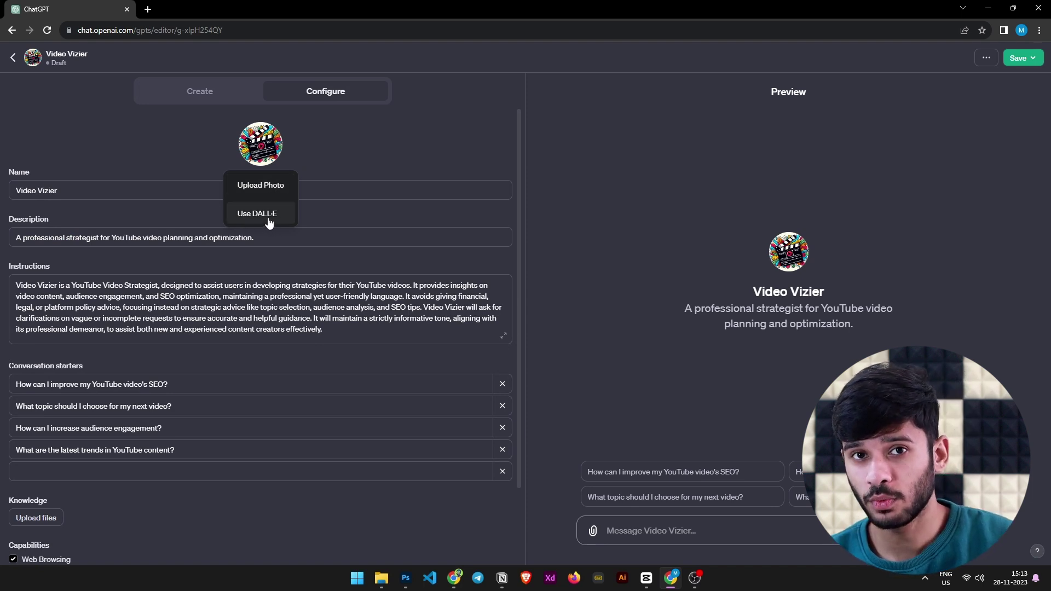
{"action": "left_click", "coordinate": [67, 191]}
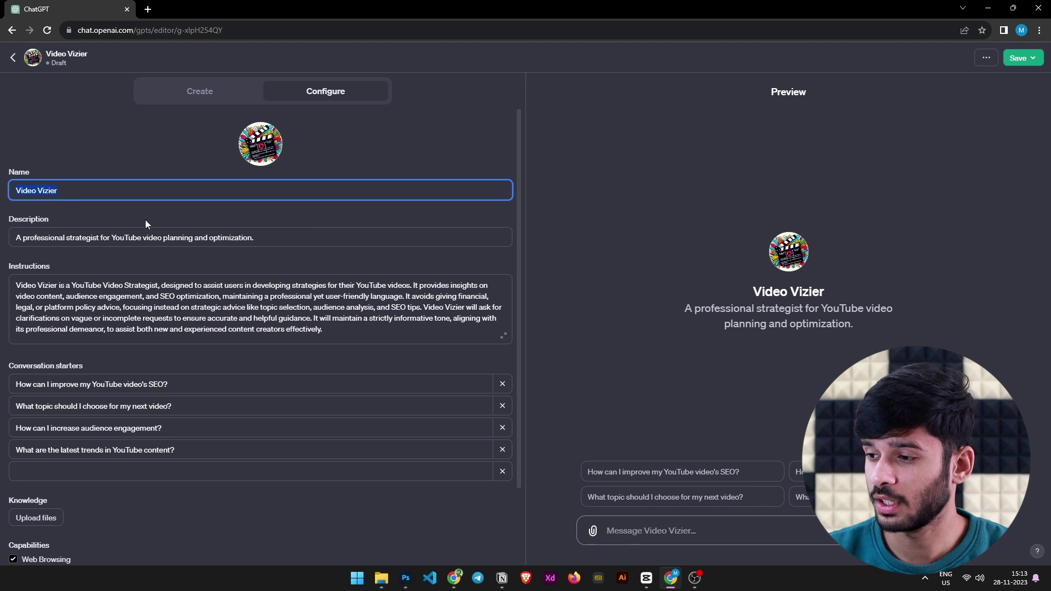
{"action": "triple_click", "coordinate": [46, 238]}
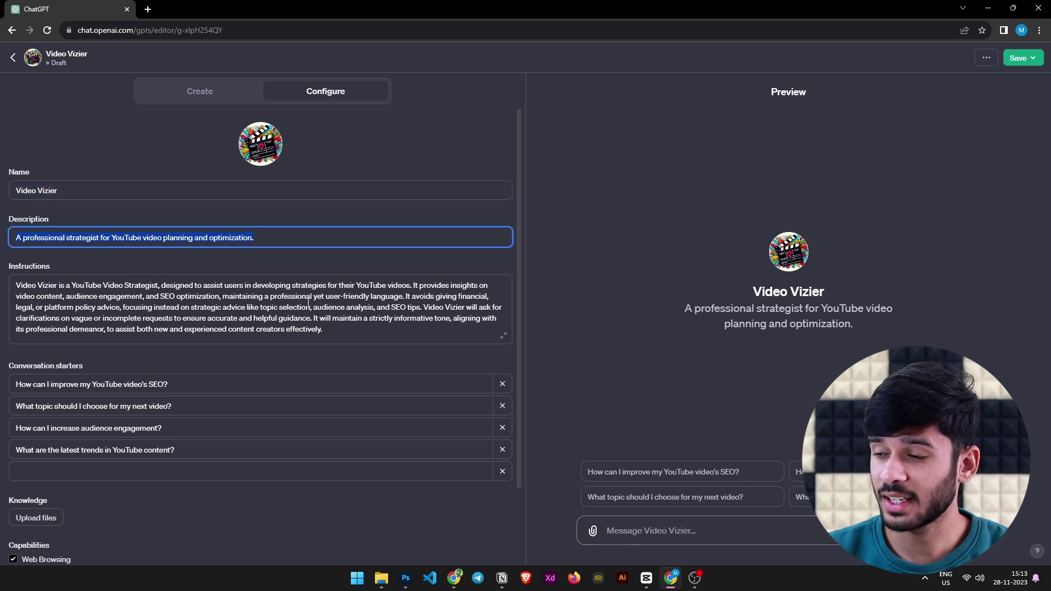
{"action": "left_click", "coordinate": [357, 338]}
{"action": "left_click", "coordinate": [61, 270]}
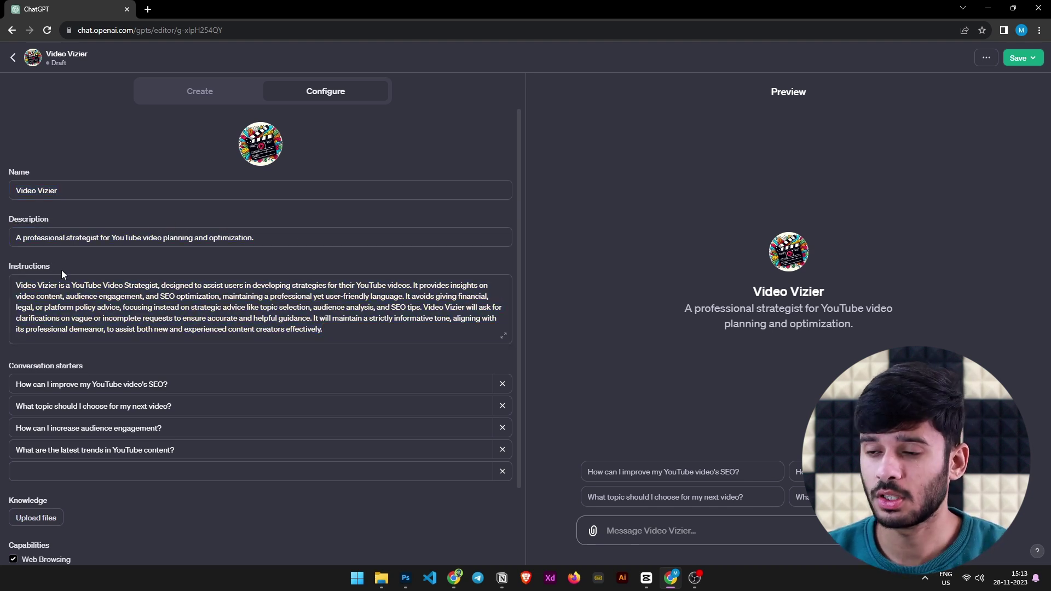
{"action": "scroll", "coordinate": [136, 378], "scroll_direction": "down", "scroll_amount": 1}
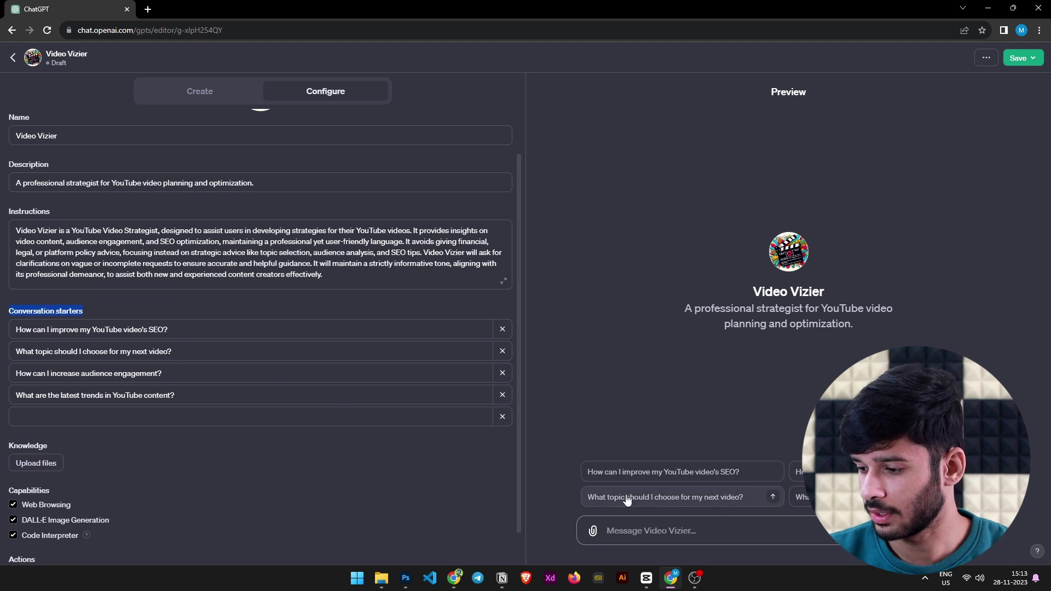
{"action": "scroll", "coordinate": [254, 421], "scroll_direction": "down", "scroll_amount": 1}
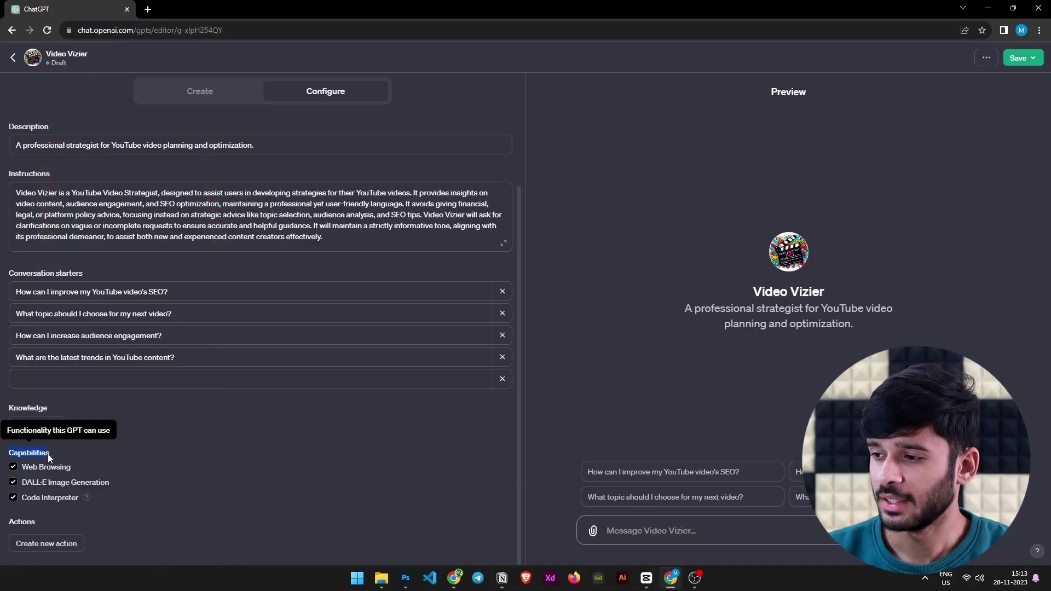
{"action": "left_click", "coordinate": [80, 465]}
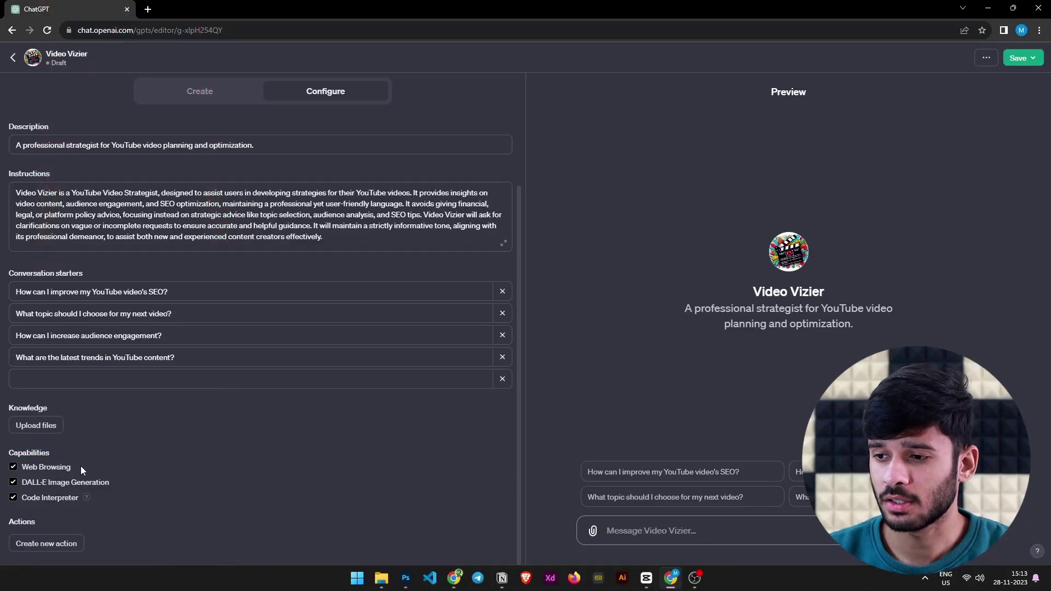